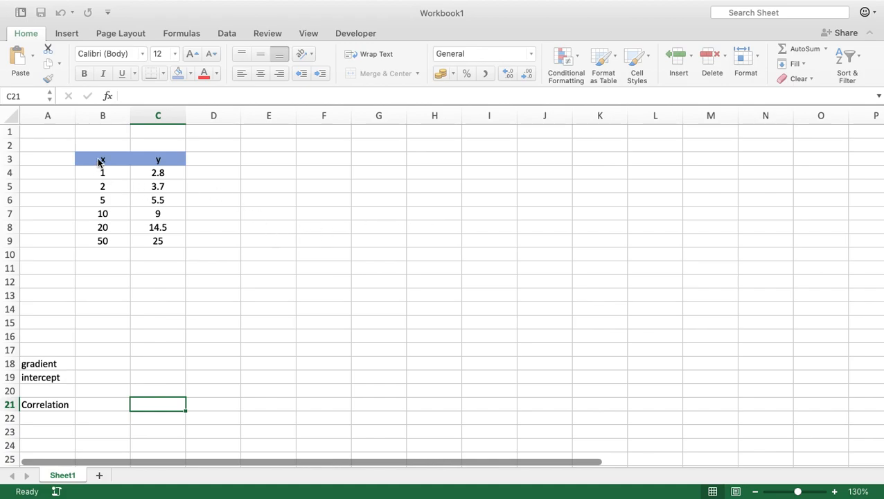
# Select the x and y table B3:C9 with headers and bring up the scatter chart types from Insert
pyautogui.click(142, 160)
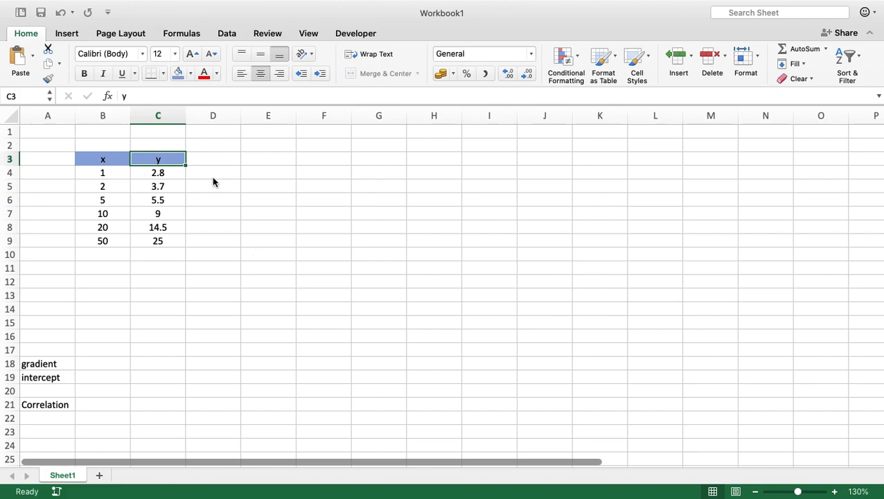
pyautogui.click(92, 162)
pyautogui.moveTo(92, 162)
pyautogui.mouseDown()
pyautogui.moveTo(139, 215)
pyautogui.moveTo(146, 240)
pyautogui.mouseUp()
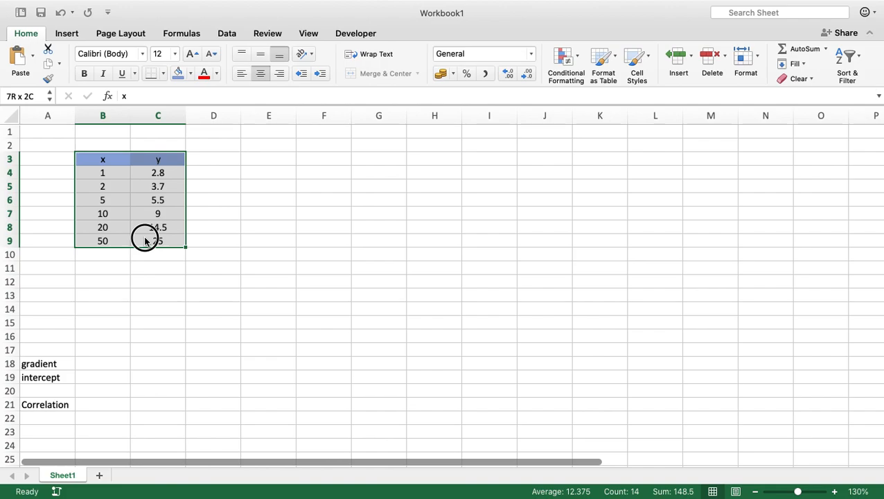
pyautogui.moveTo(146, 240); pyautogui.dragTo(145, 240)
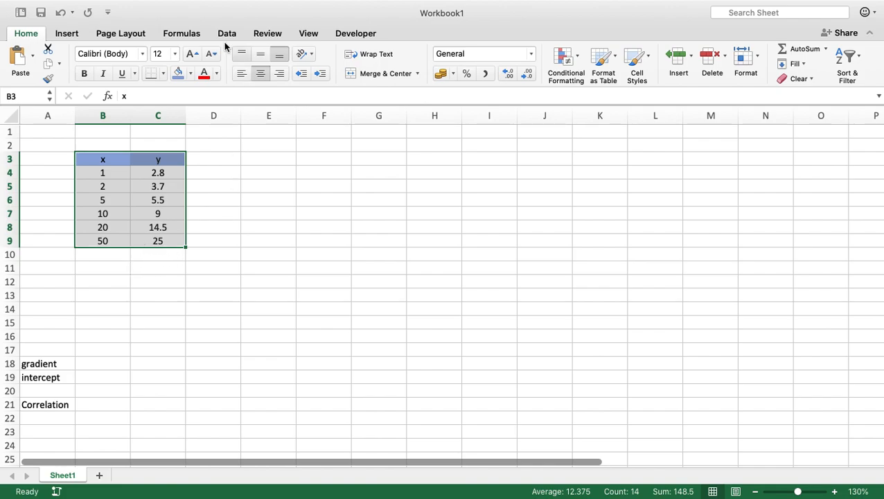
pyautogui.click(67, 33)
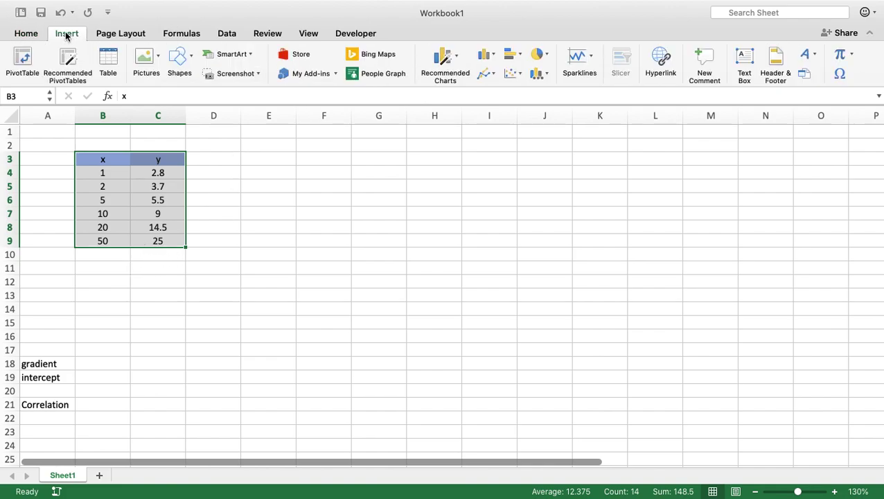
pyautogui.click(515, 75)
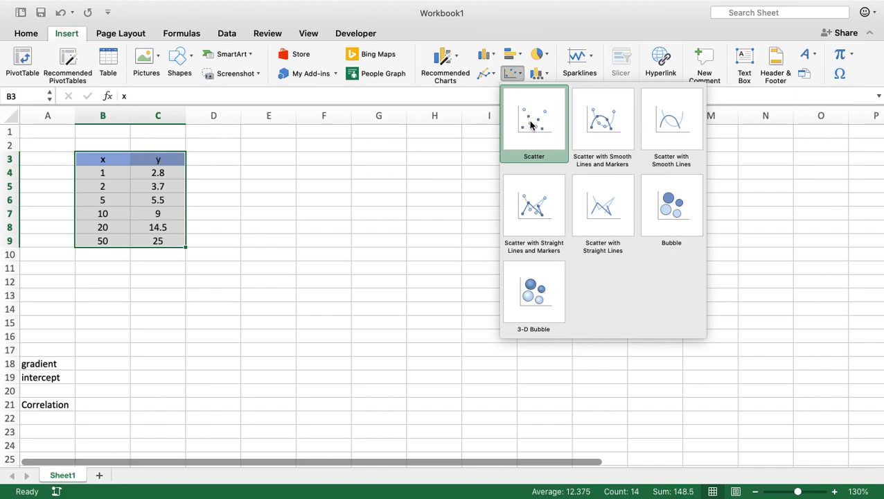
# Insert a plain scatter chart, move it up beside the data table and enlarge it
pyautogui.click(533, 124)
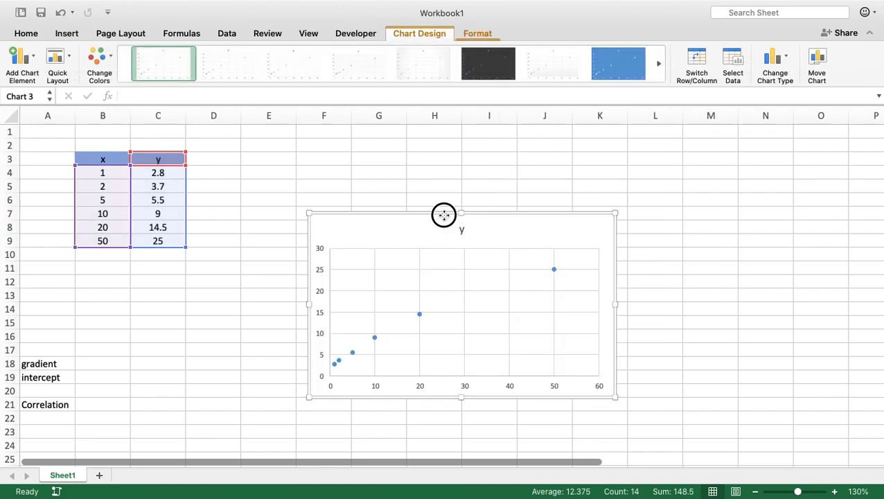
pyautogui.moveTo(443, 215); pyautogui.dragTo(455, 151)
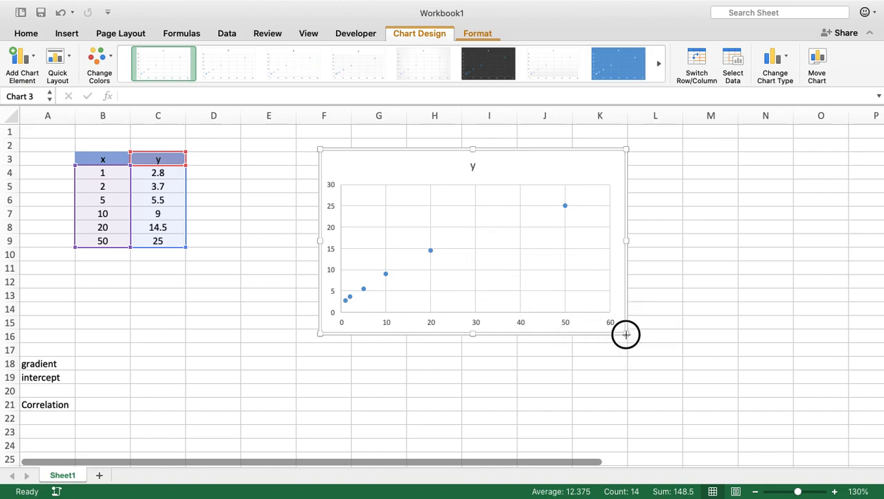
pyautogui.moveTo(626, 333); pyautogui.dragTo(656, 363)
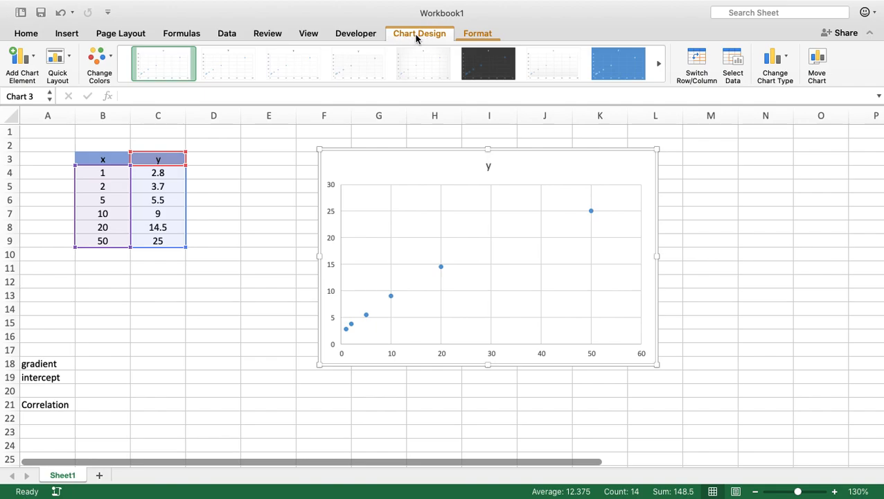
# Add a primary horizontal axis title and replace its placeholder with x-values
pyautogui.click(27, 63)
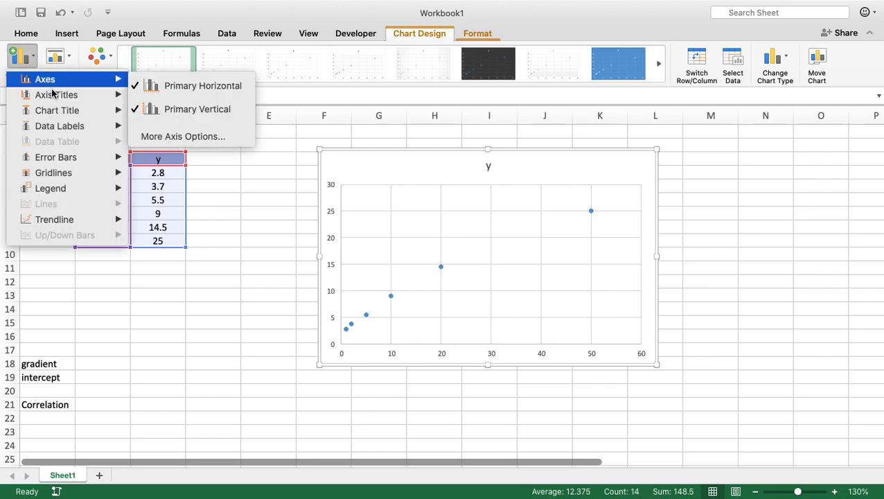
pyautogui.moveTo(57, 95)
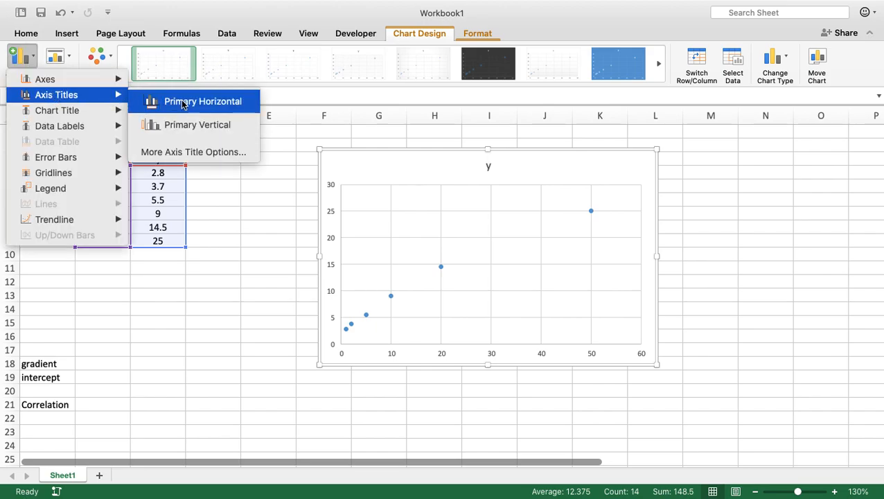
pyautogui.click(183, 104)
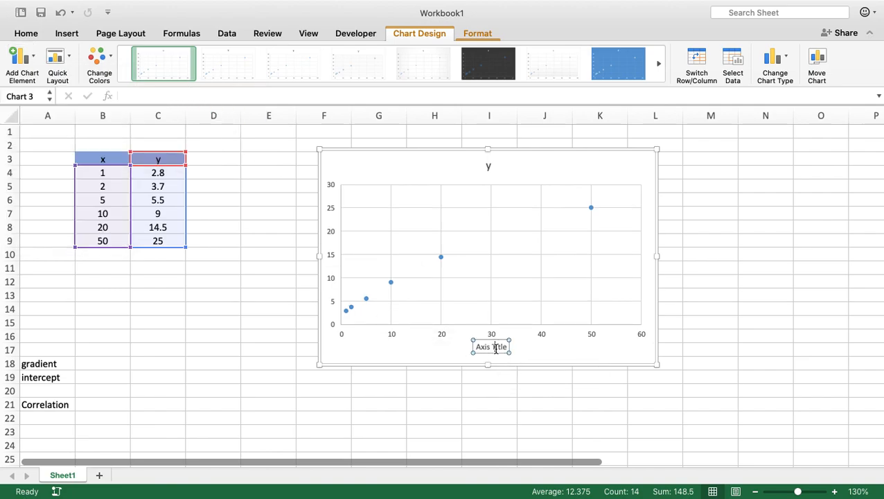
pyautogui.moveTo(508, 346); pyautogui.dragTo(474, 347)
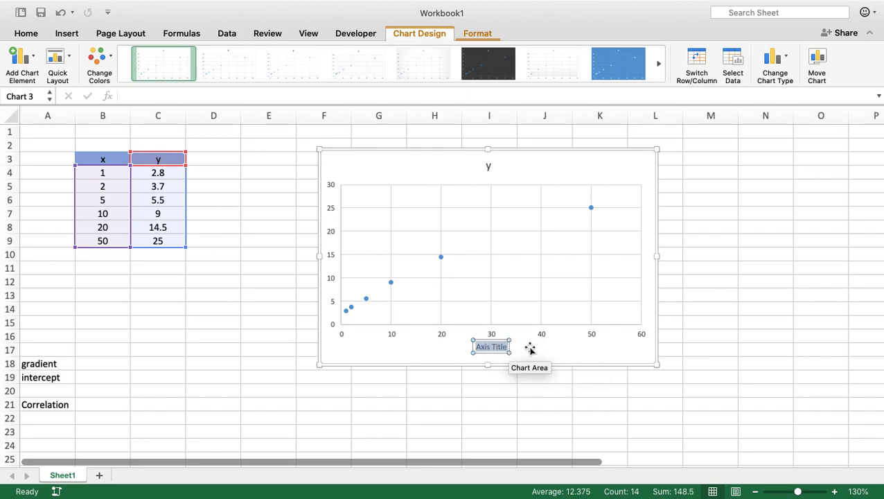
pyautogui.write('x')
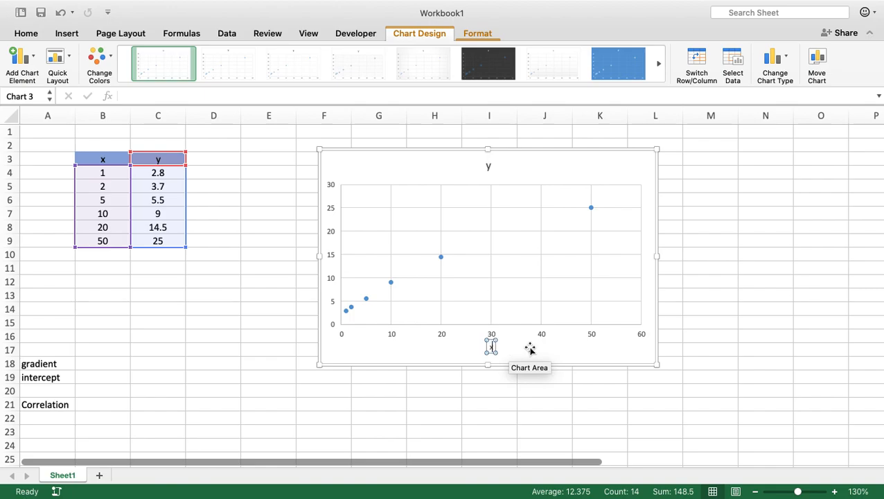
pyautogui.write('-values')
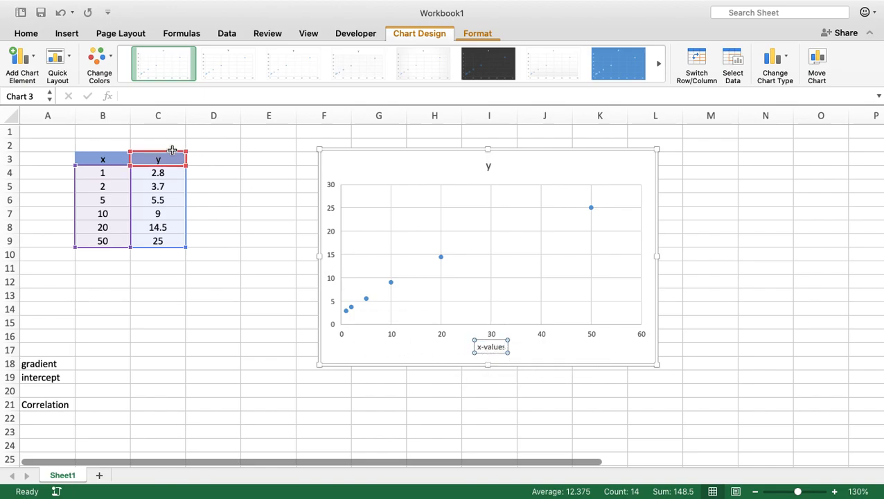
pyautogui.click(28, 66)
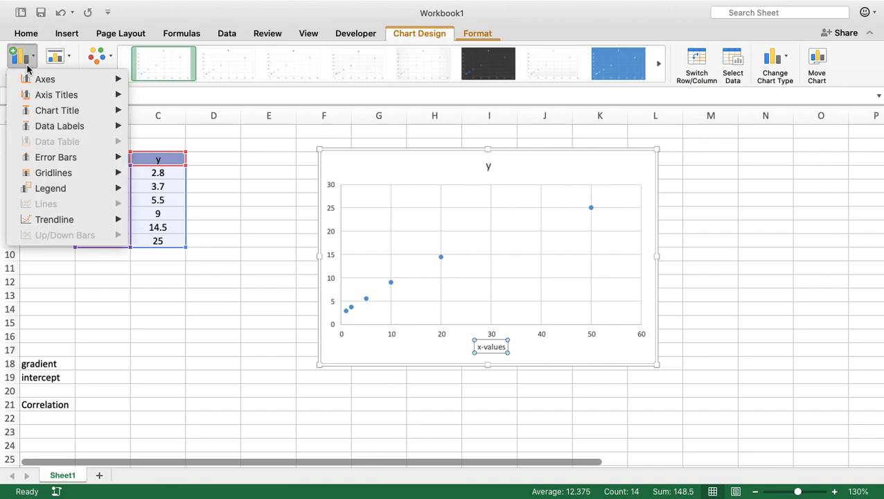
pyautogui.moveTo(57, 95)
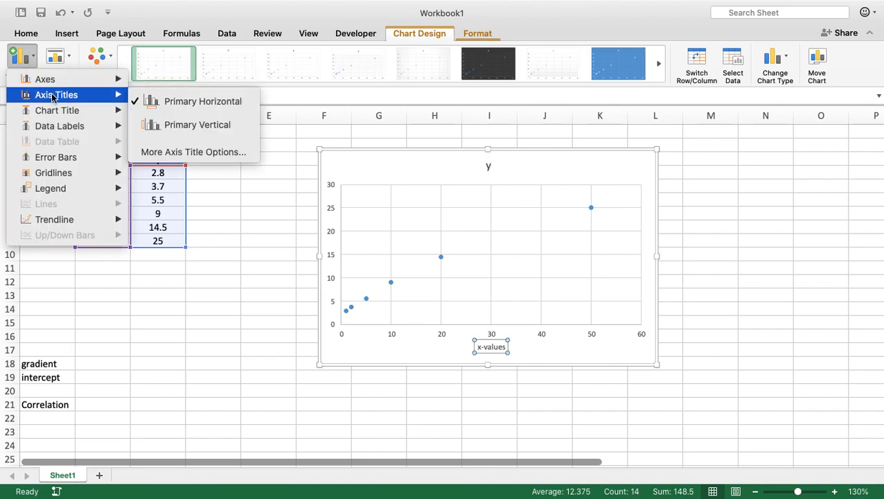
# Add a primary vertical axis title reading y-values, then leave title editing
pyautogui.click(170, 125)
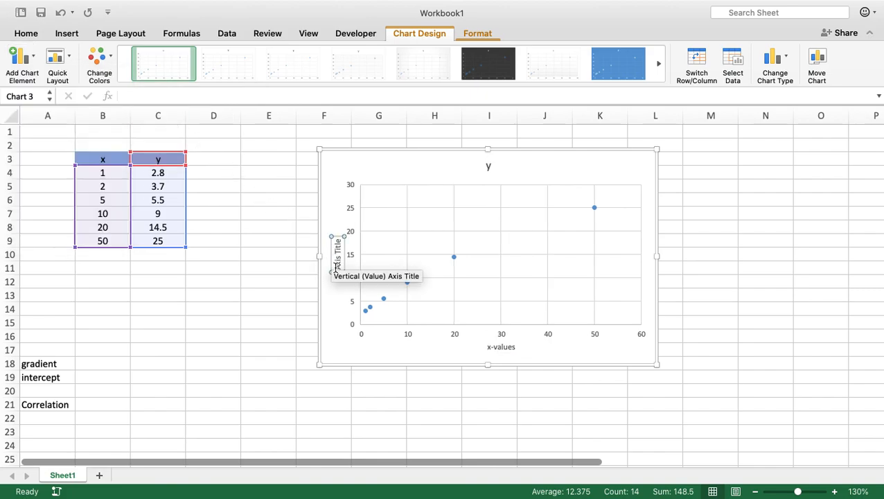
pyautogui.moveTo(337, 268); pyautogui.dragTo(339, 246)
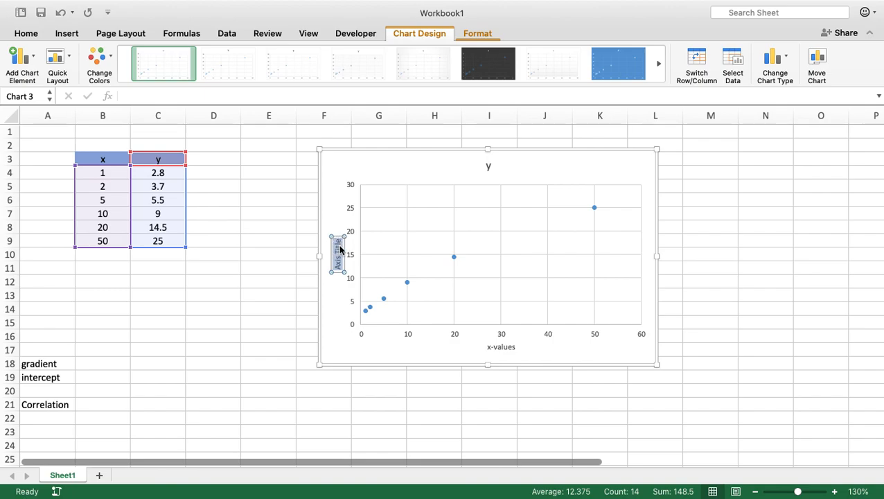
pyautogui.write('y-va')
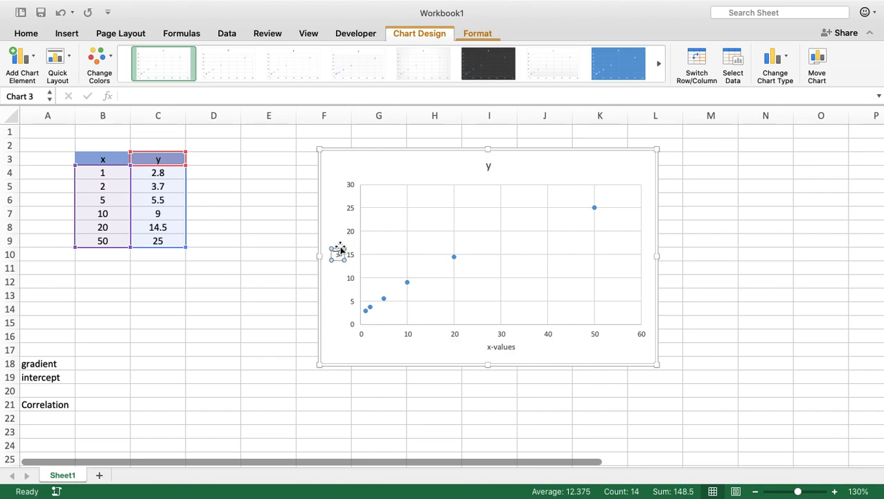
pyautogui.write('lues')
pyautogui.click(290, 244)
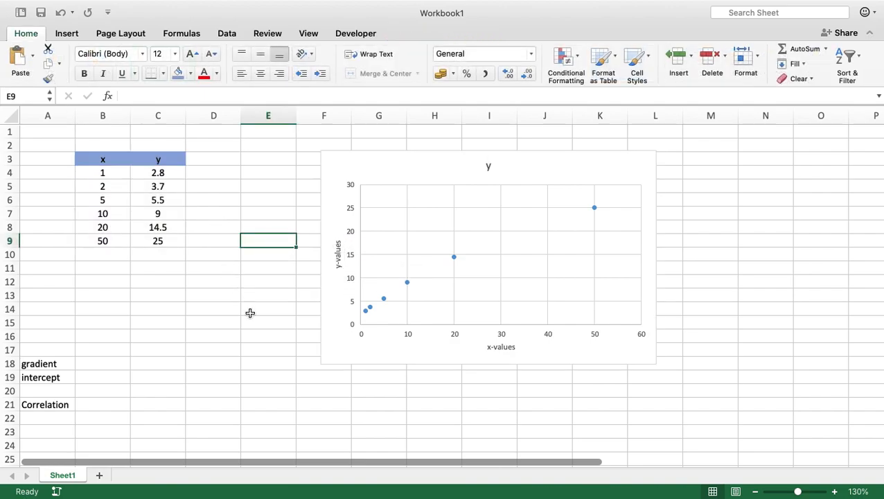
pyautogui.click(489, 166)
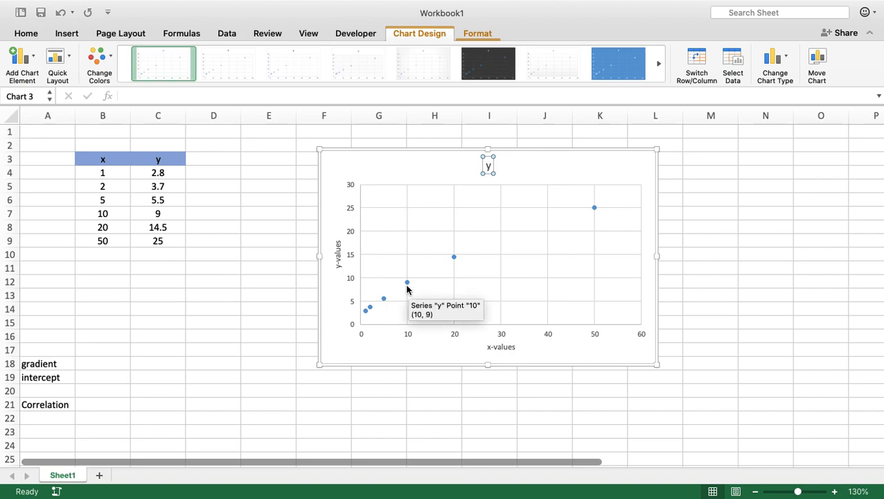
# Select the plotted data points and bring up the data series context menu
pyautogui.moveTo(407, 282)
pyautogui.click(408, 285)
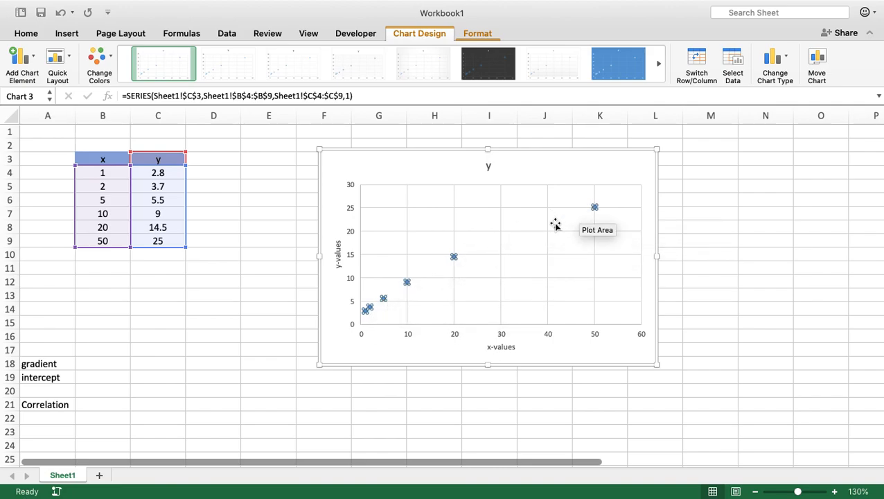
pyautogui.rightClick(407, 284)
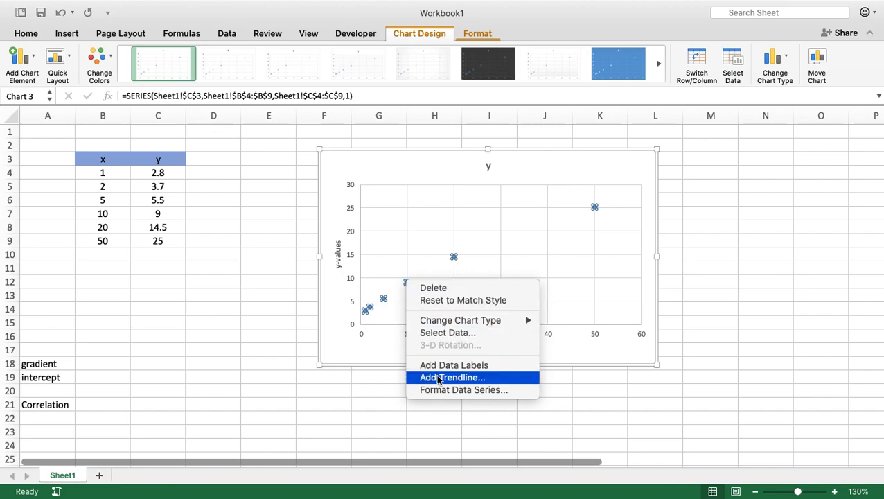
# Add a linear trendline displaying its equation y = 0.4487x + 3.503 and R² = 0.97802
pyautogui.click(438, 379)
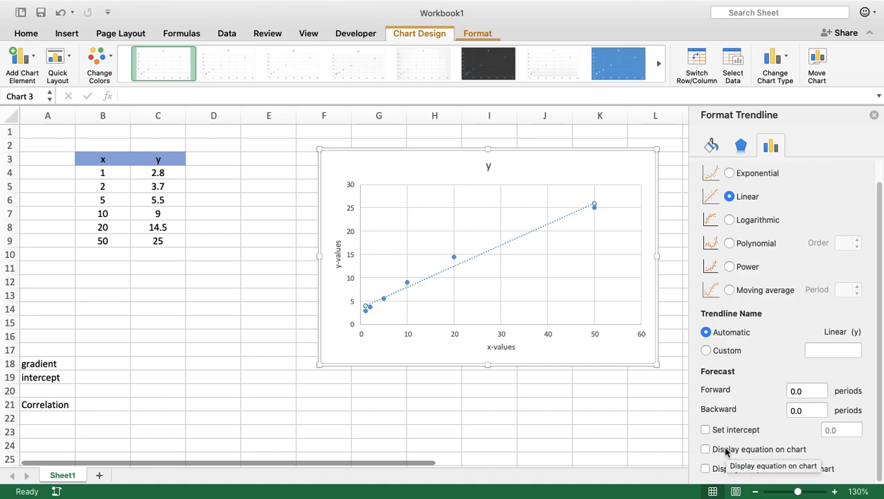
pyautogui.click(704, 450)
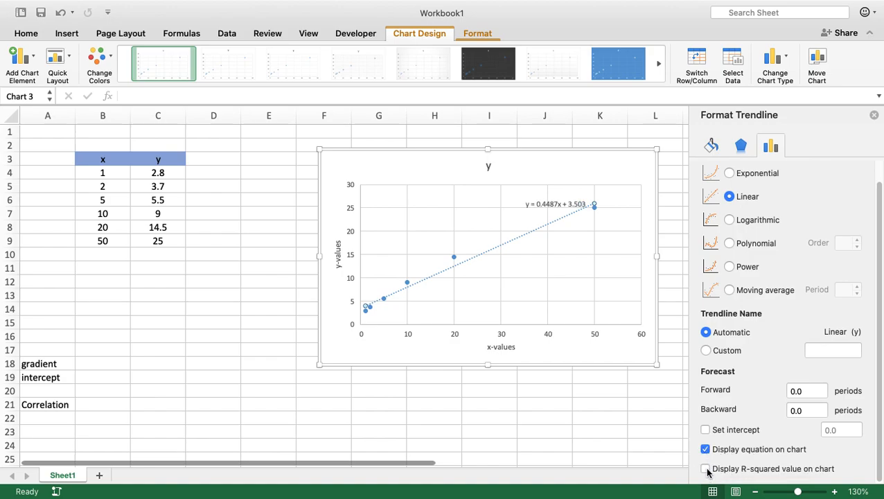
pyautogui.click(705, 469)
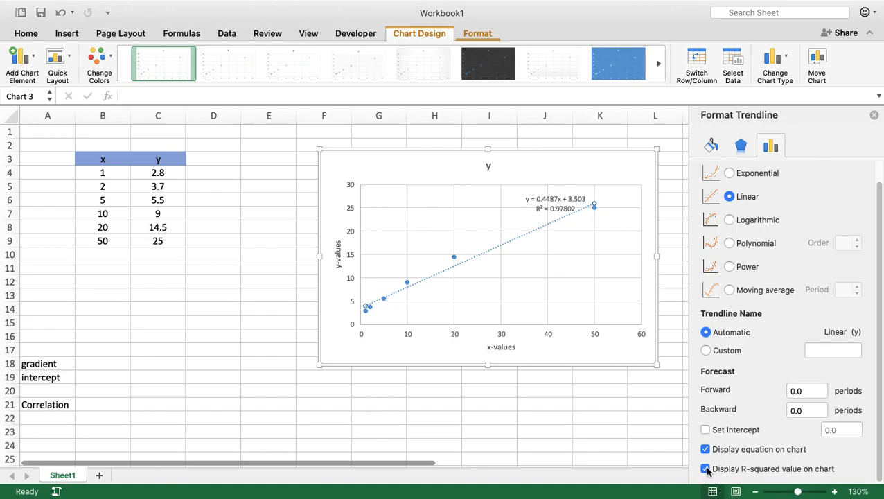
# Move the equation and R² label above the trendline's end and close the Format pane
pyautogui.click(566, 204)
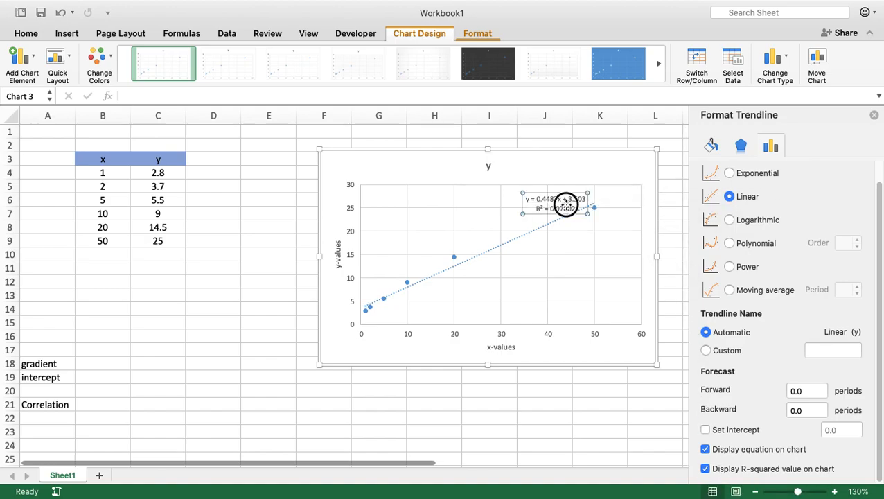
pyautogui.click(567, 205)
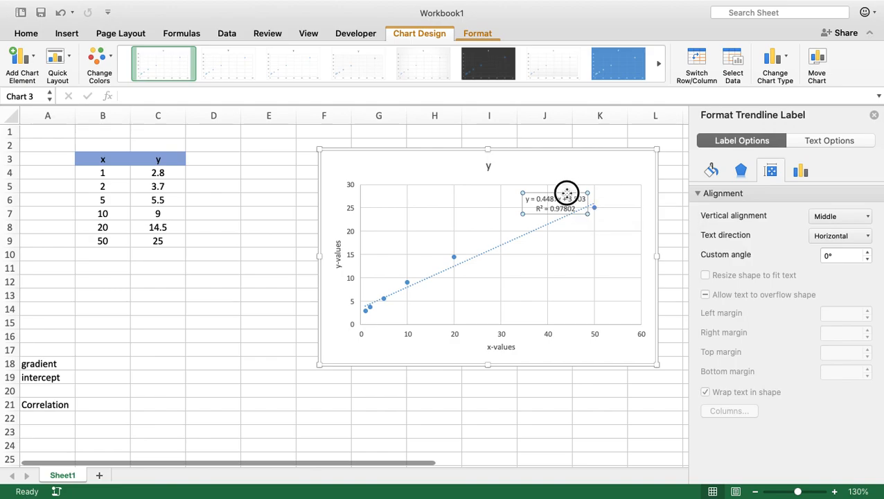
pyautogui.moveTo(566, 194); pyautogui.dragTo(572, 166)
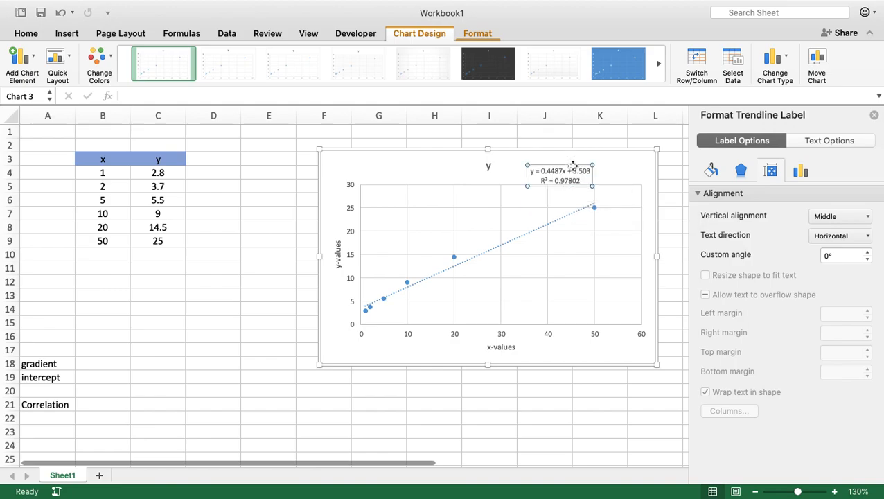
pyautogui.click(874, 116)
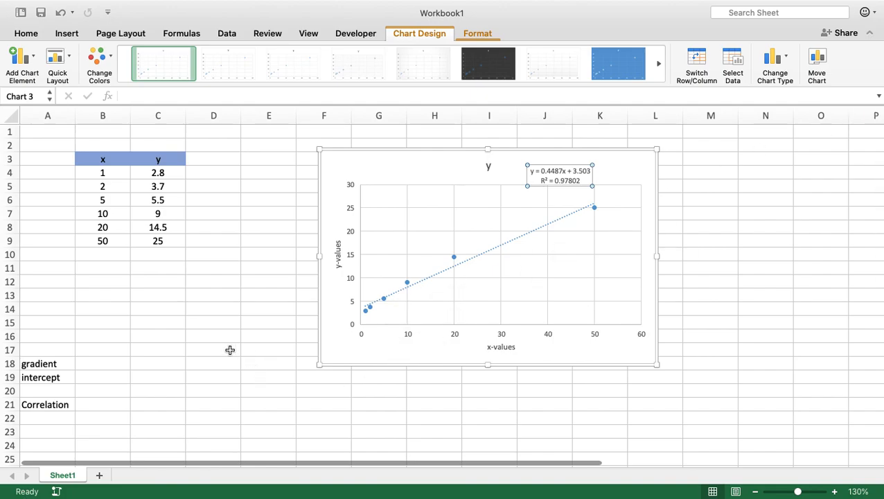
# Enter =SLOPE(C4:C9,B4:B9) in B18 for the gradient, giving 0.44865849
pyautogui.click(117, 363)
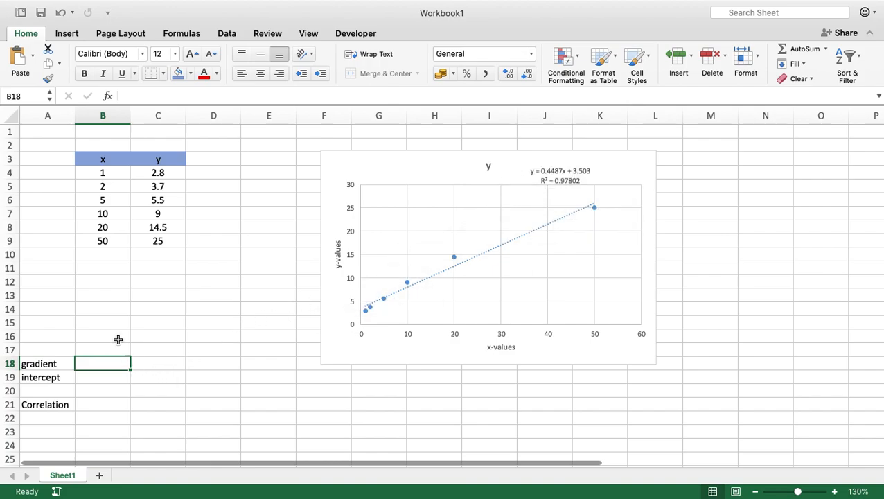
pyautogui.doubleClick(117, 367)
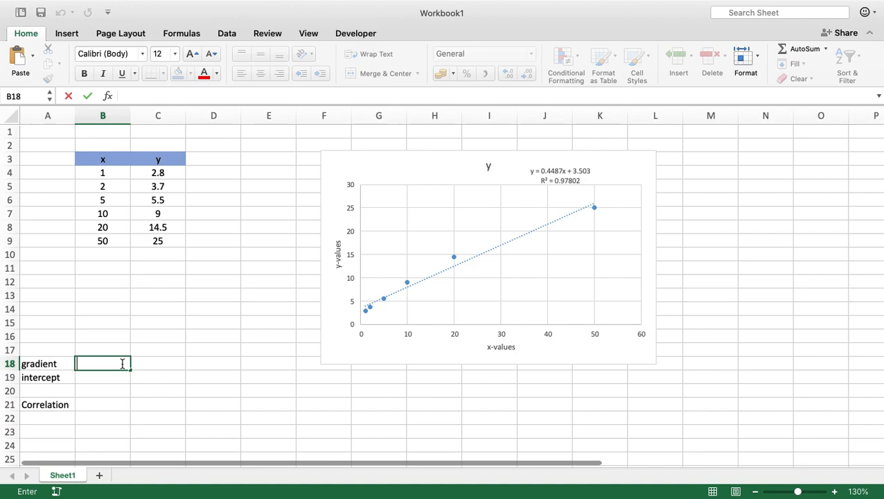
pyautogui.write('=')
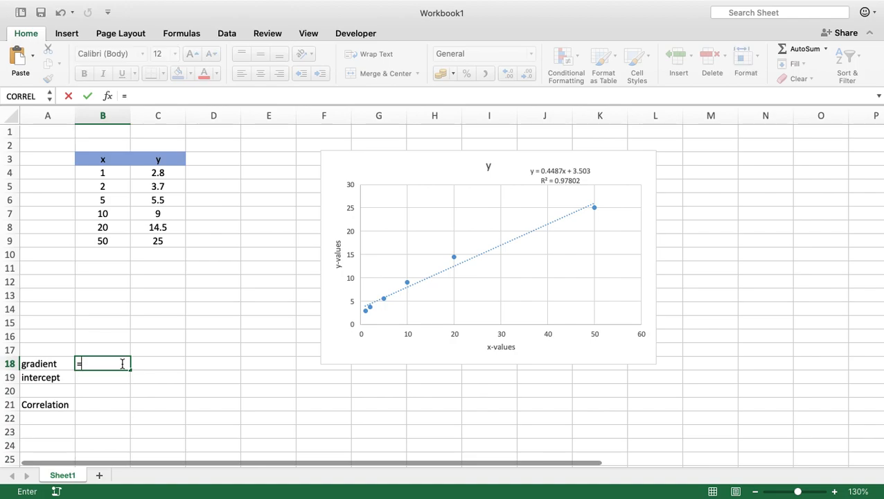
pyautogui.write('slop')
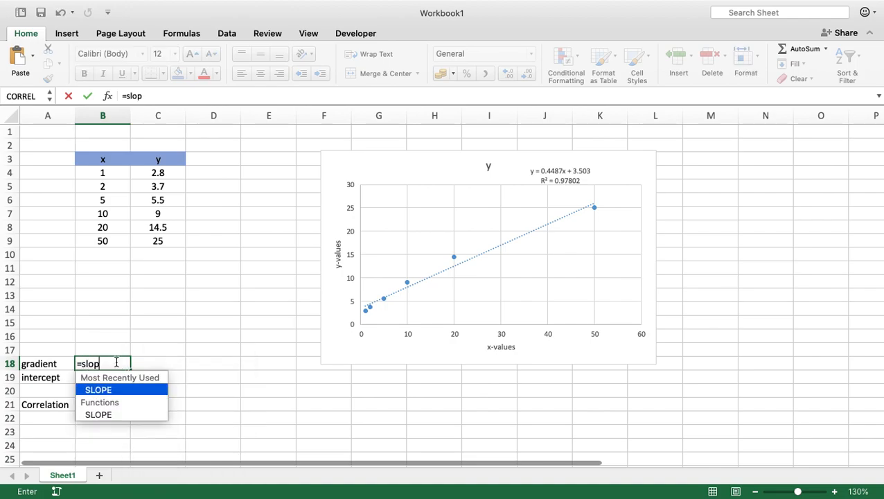
pyautogui.write('e')
pyautogui.doubleClick(106, 393)
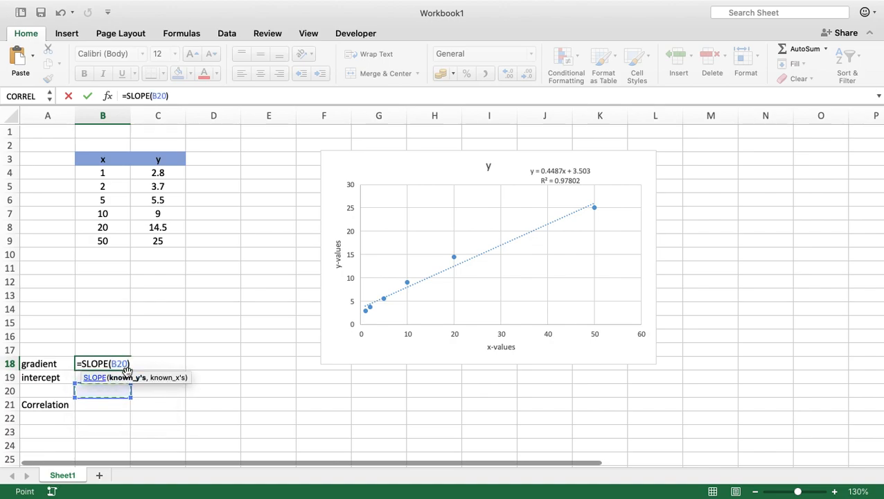
pyautogui.press('BackSpace')
pyautogui.press('BackSpace')
pyautogui.press('BackSpace')
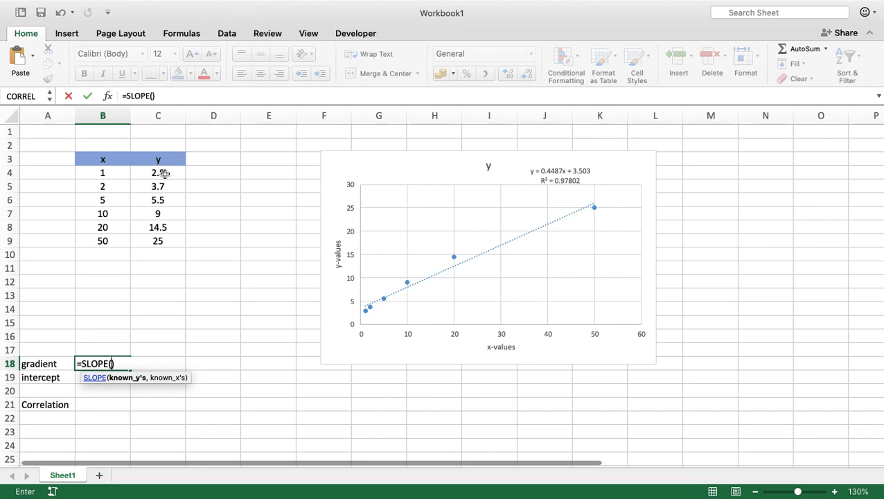
pyautogui.moveTo(164, 173); pyautogui.dragTo(157, 240)
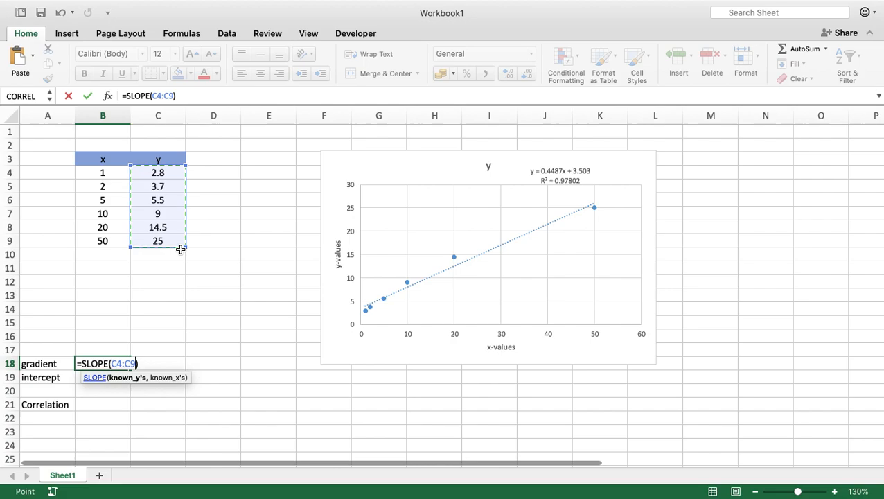
pyautogui.write(',')
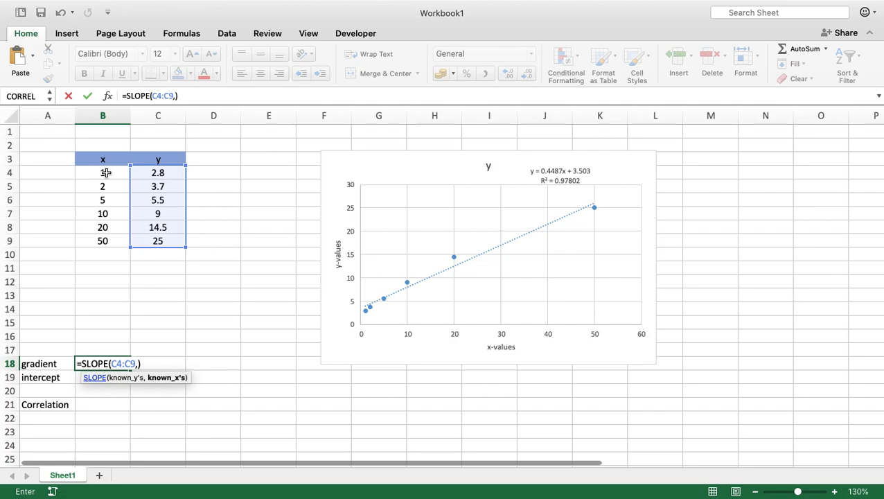
pyautogui.moveTo(106, 172); pyautogui.dragTo(104, 239)
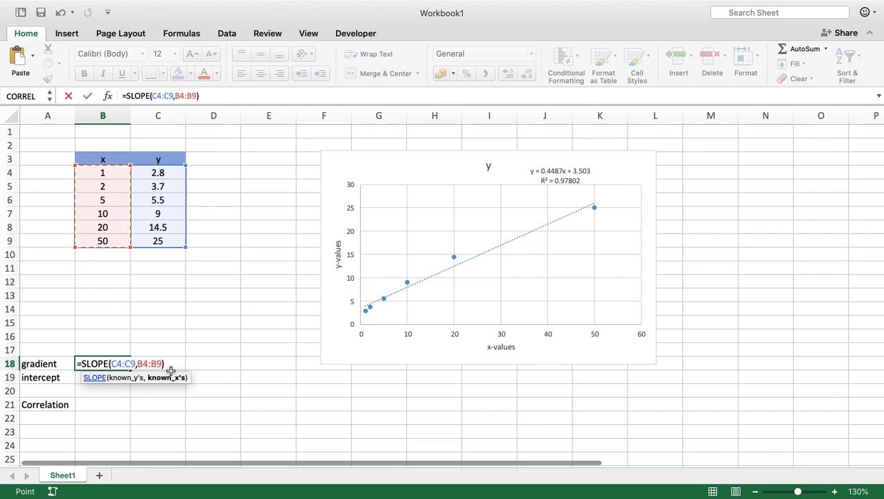
pyautogui.press('Return')
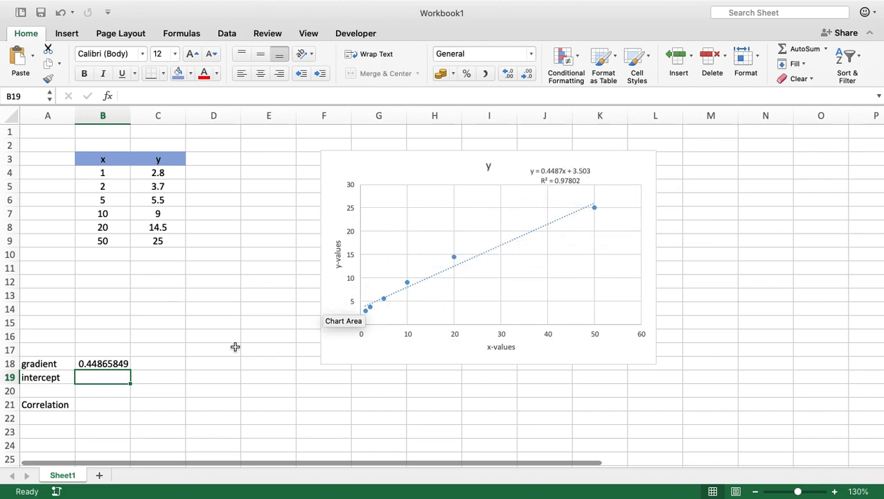
# Enter =INTERCEPT(C4:C9,B4:B9) in B19, giving 3.50300882
pyautogui.doubleClick(106, 380)
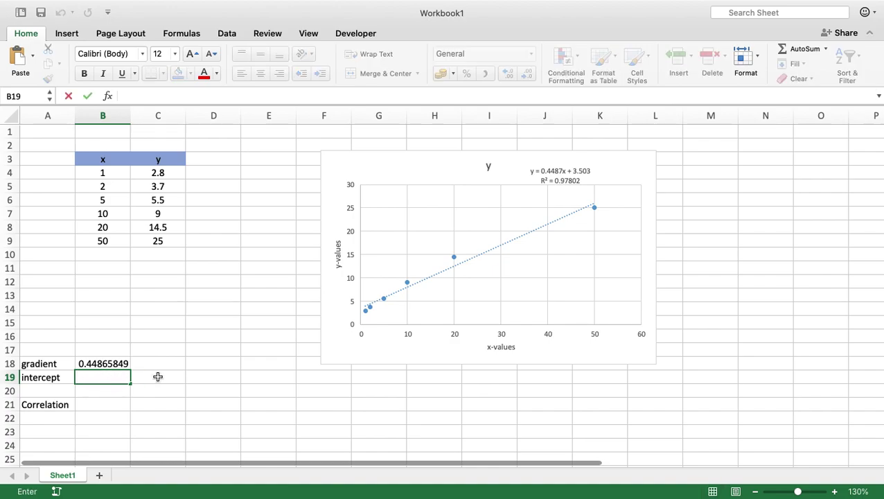
pyautogui.write('=inter')
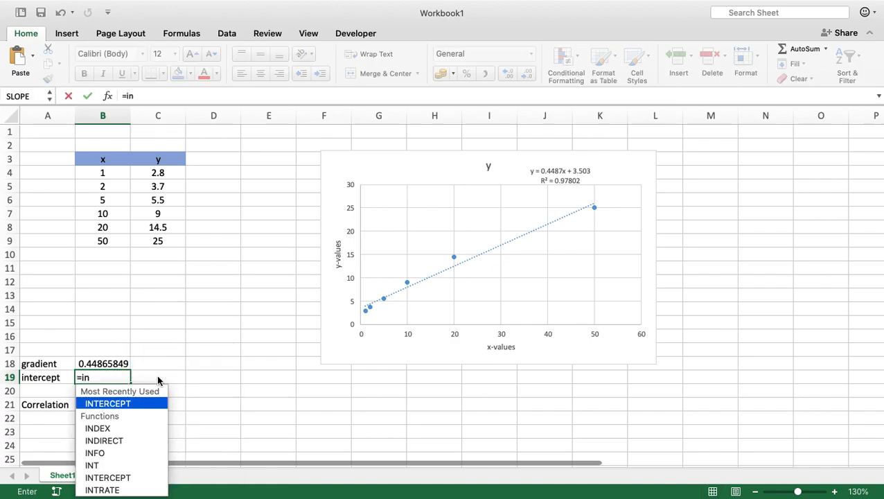
pyautogui.click(122, 403)
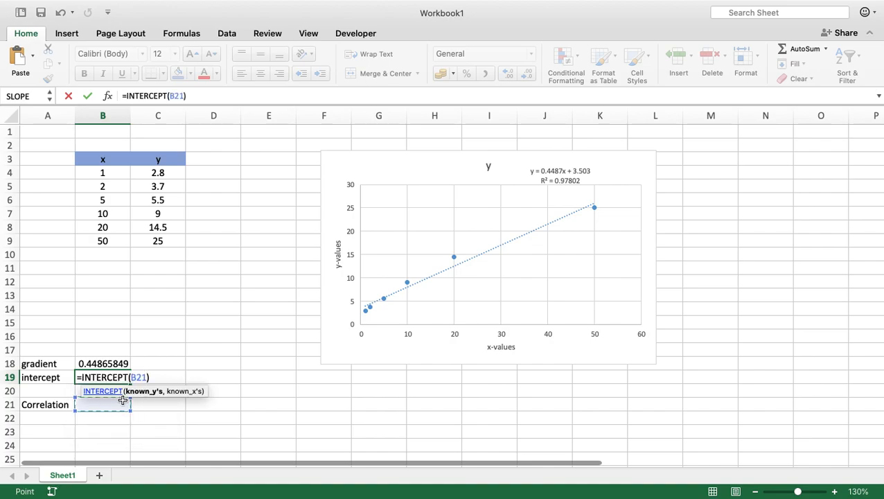
pyautogui.write('B')
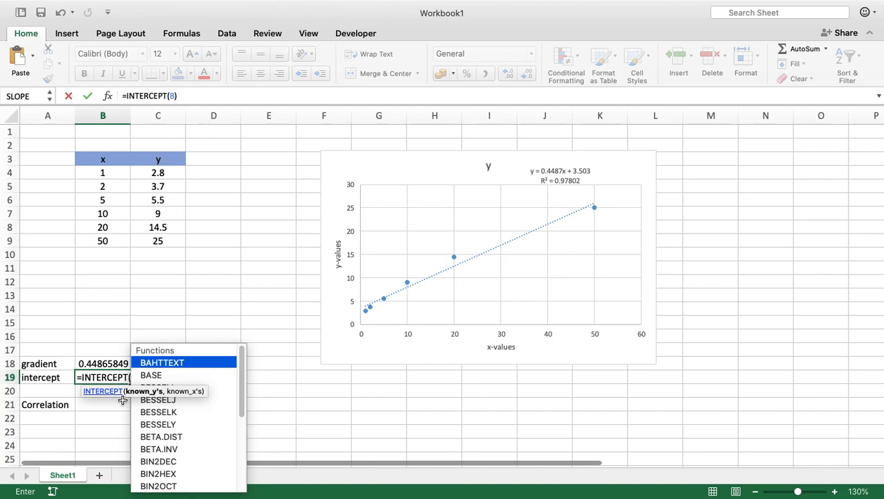
pyautogui.press('BackSpace')
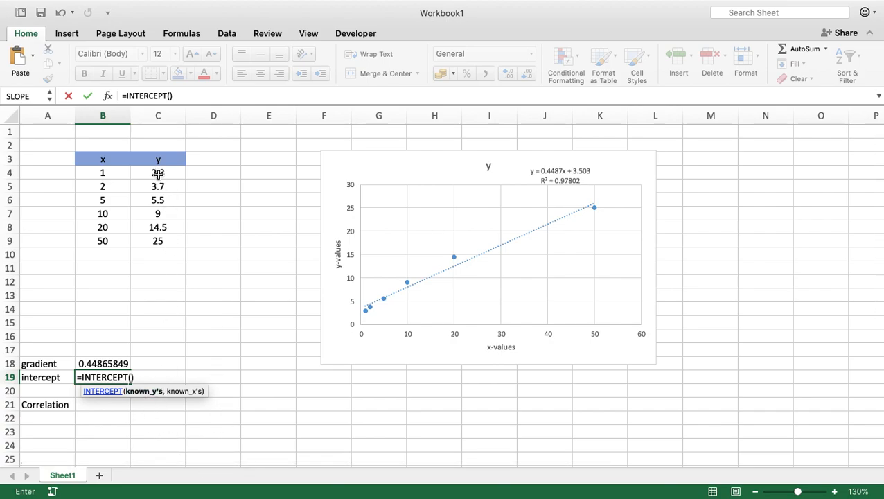
pyautogui.moveTo(158, 172); pyautogui.dragTo(157, 239)
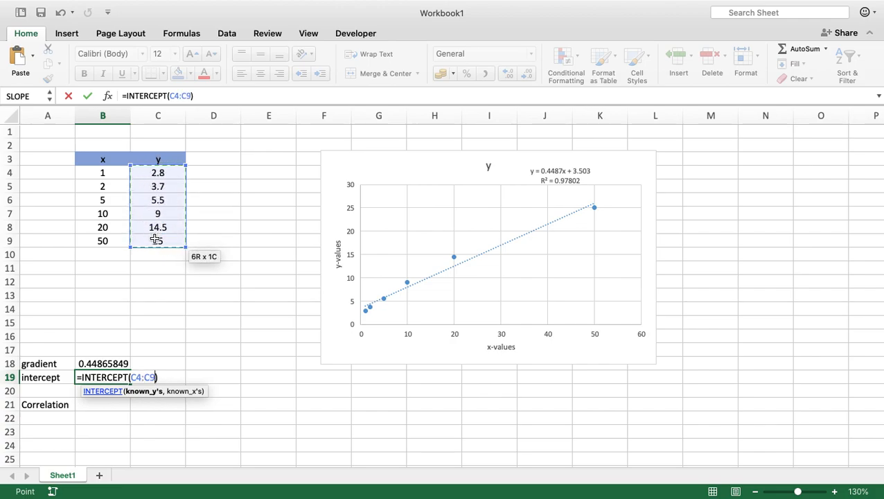
pyautogui.write(',')
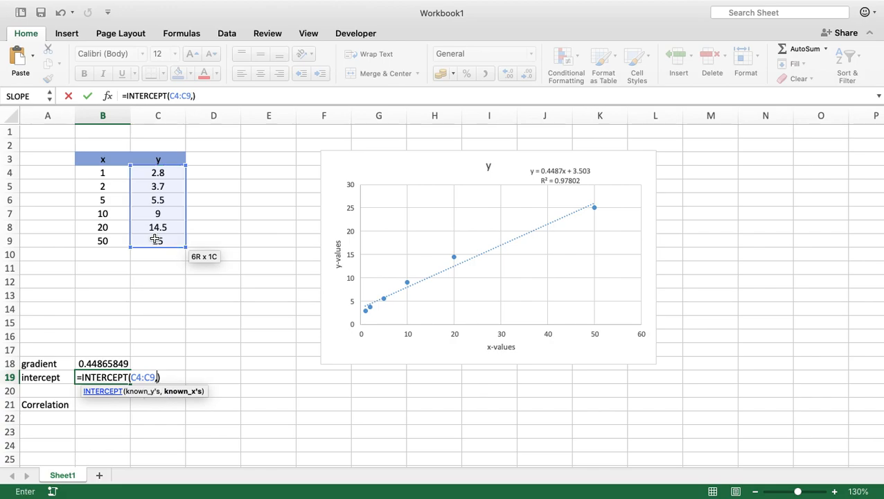
pyautogui.click(107, 171)
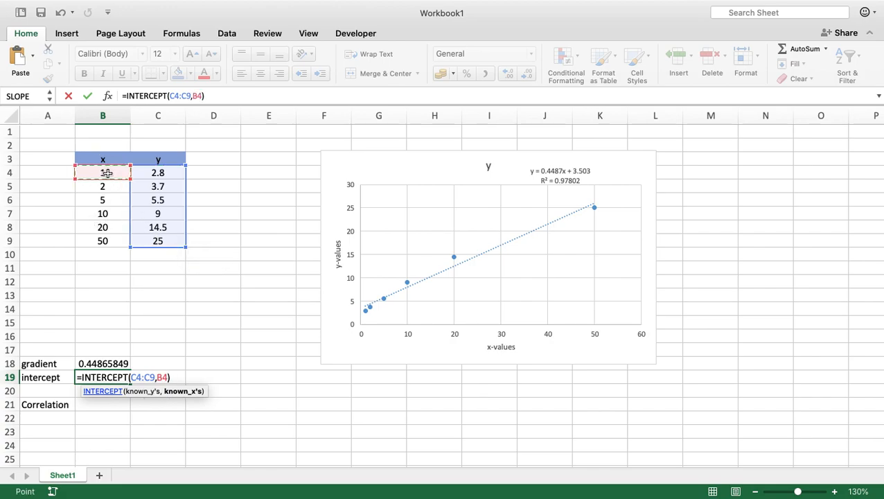
pyautogui.moveTo(107, 172); pyautogui.dragTo(102, 239)
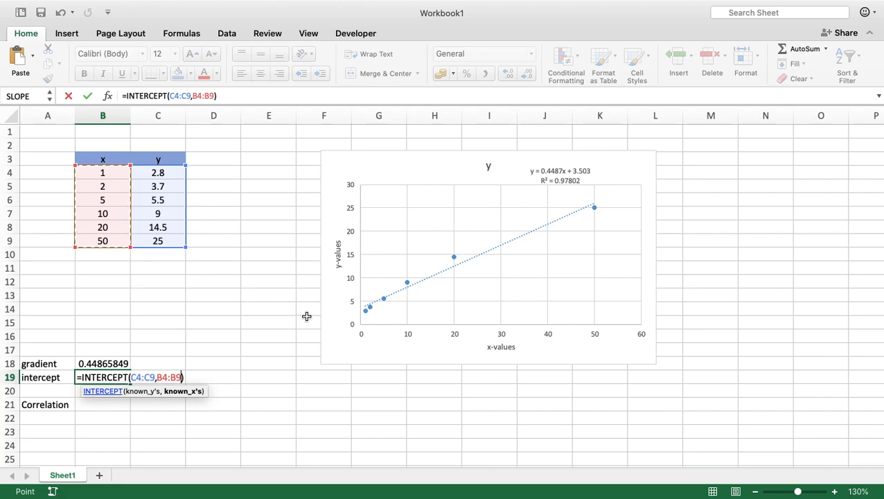
pyautogui.press('Return')
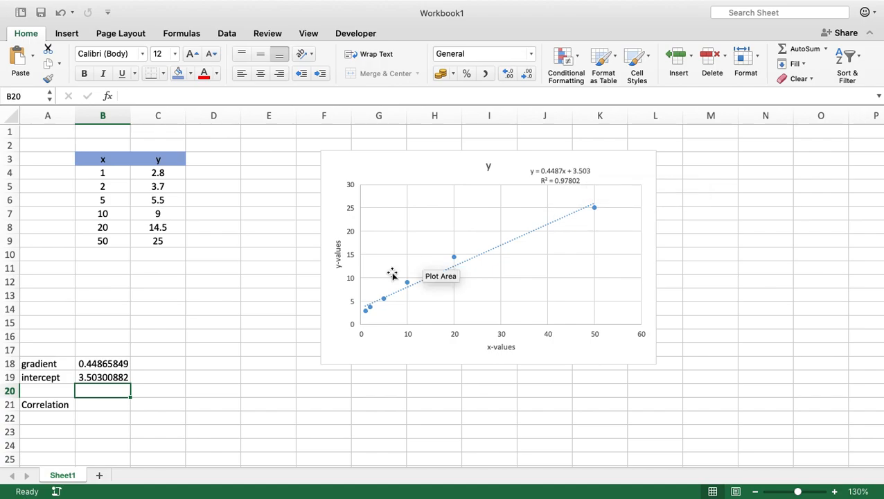
# Enter =CORREL(B4:B9,C4:C9) in B21, giving 0.98894665
pyautogui.click(97, 406)
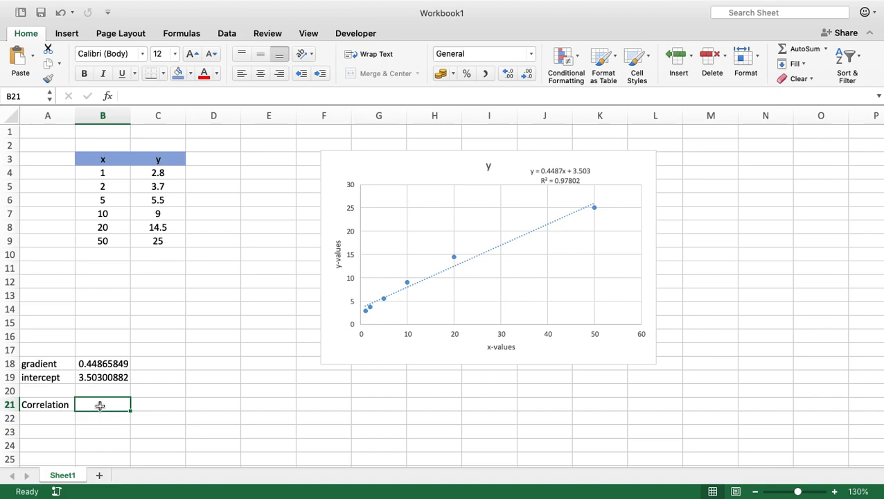
pyautogui.write('=')
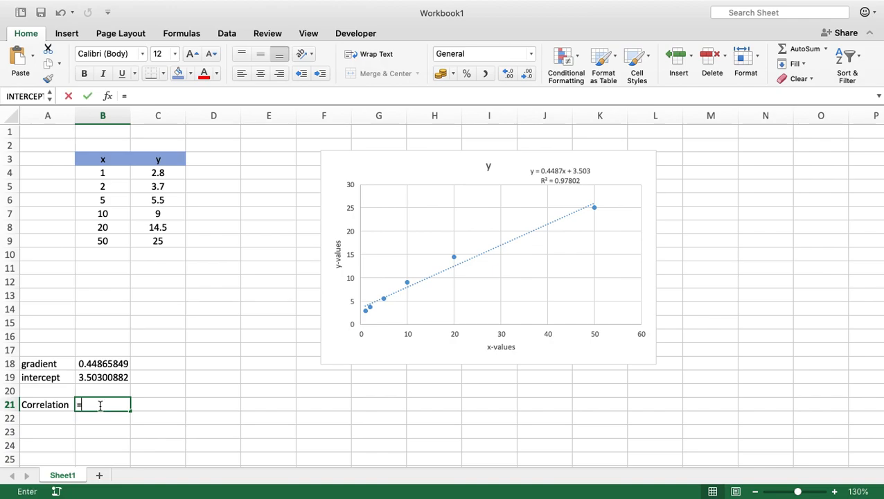
pyautogui.write('correl')
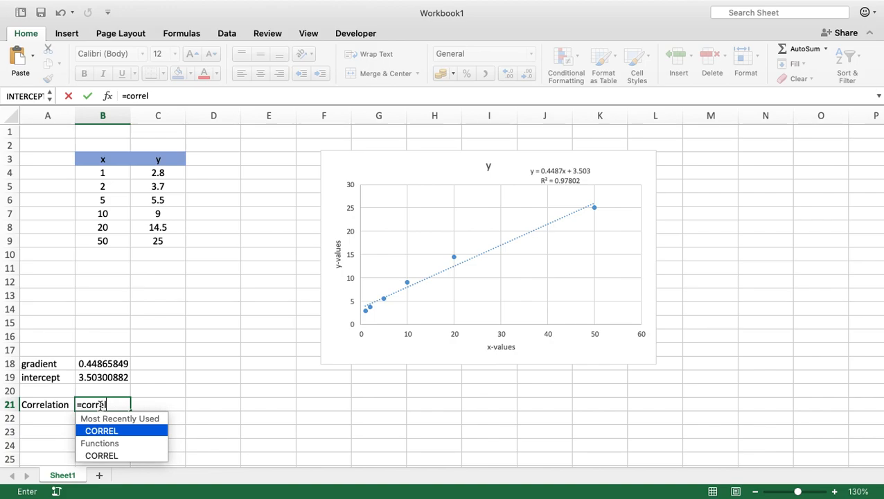
pyautogui.click(104, 431)
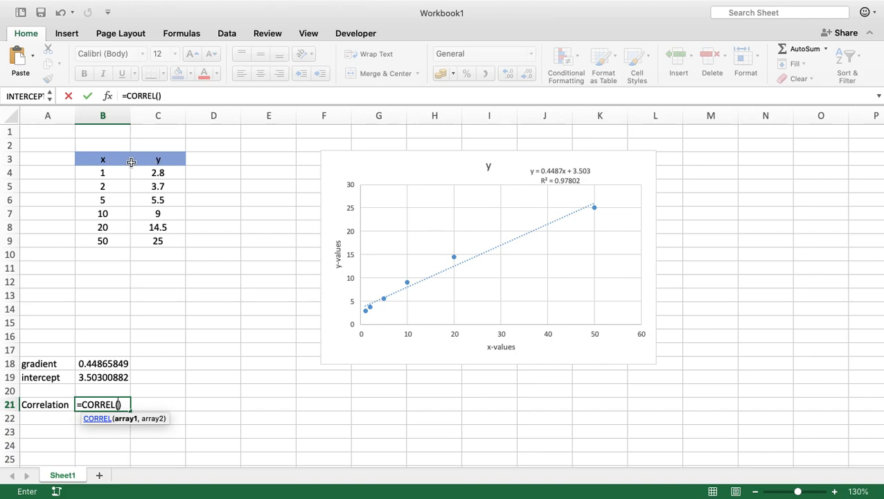
pyautogui.moveTo(104, 171); pyautogui.dragTo(100, 236)
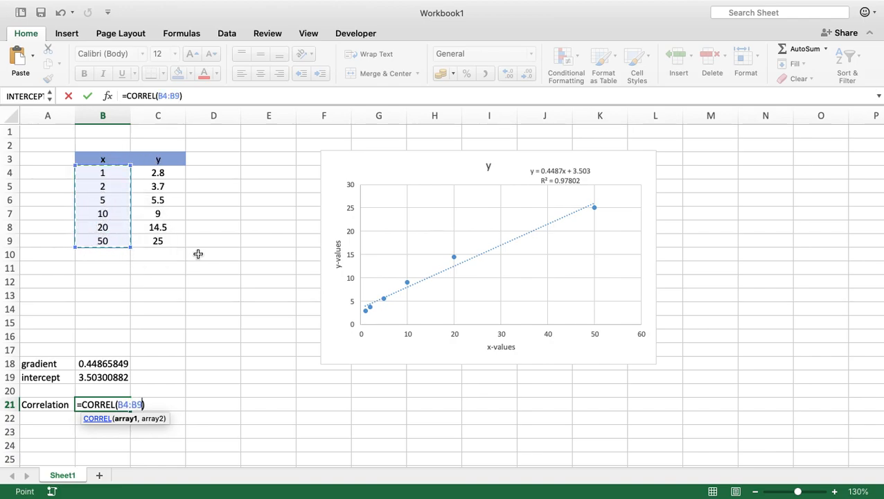
pyautogui.write(',')
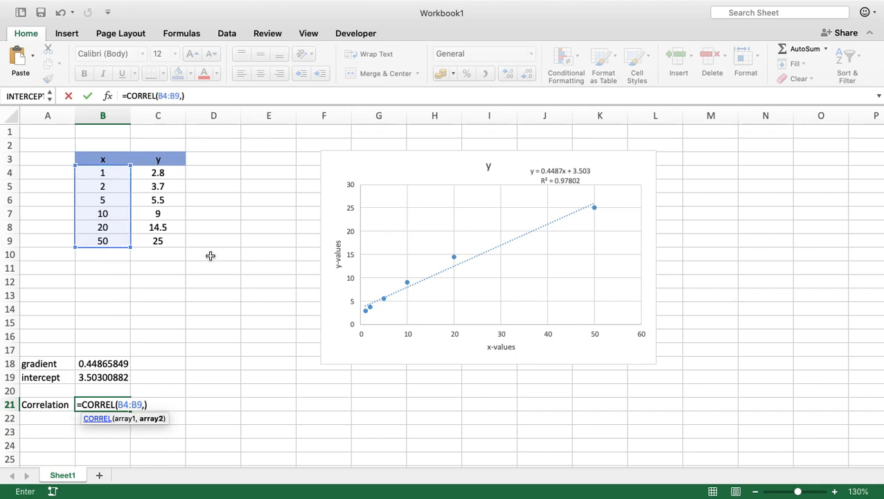
pyautogui.click(167, 173)
pyautogui.moveTo(167, 174); pyautogui.dragTo(164, 241)
pyautogui.write(',C4:C9')
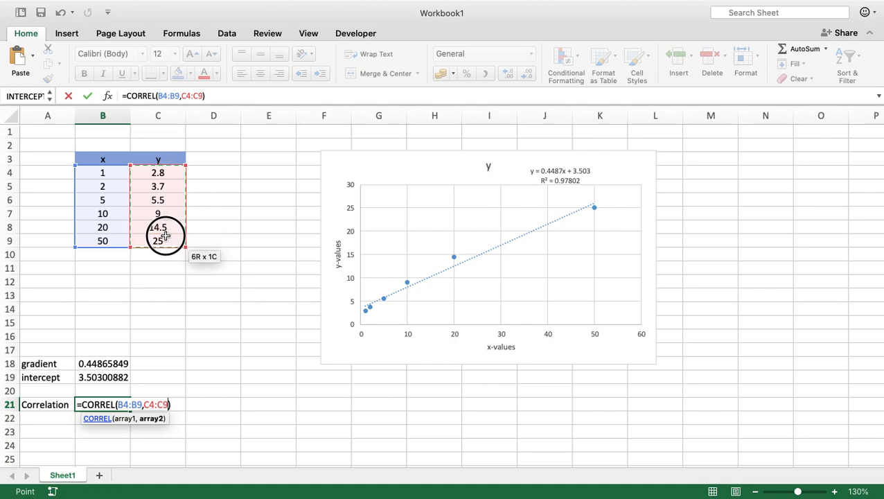
pyautogui.moveTo(164, 240); pyautogui.dragTo(164, 240)
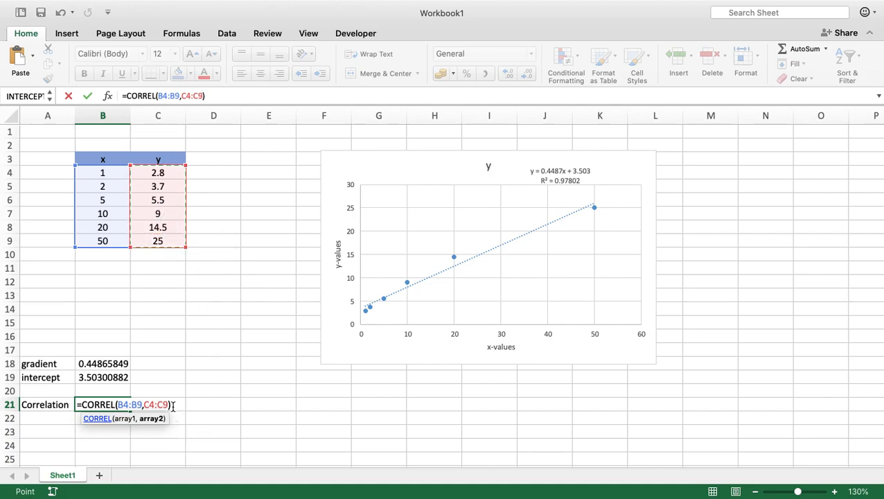
pyautogui.press('Return')
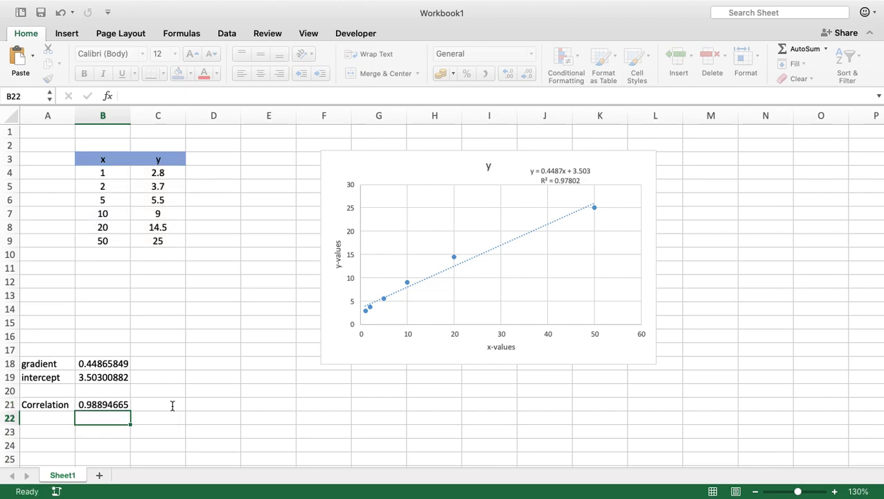
# Select cell A22 below Correlation to start a new label beginning with R
pyautogui.click(45, 420)
pyautogui.write('R')
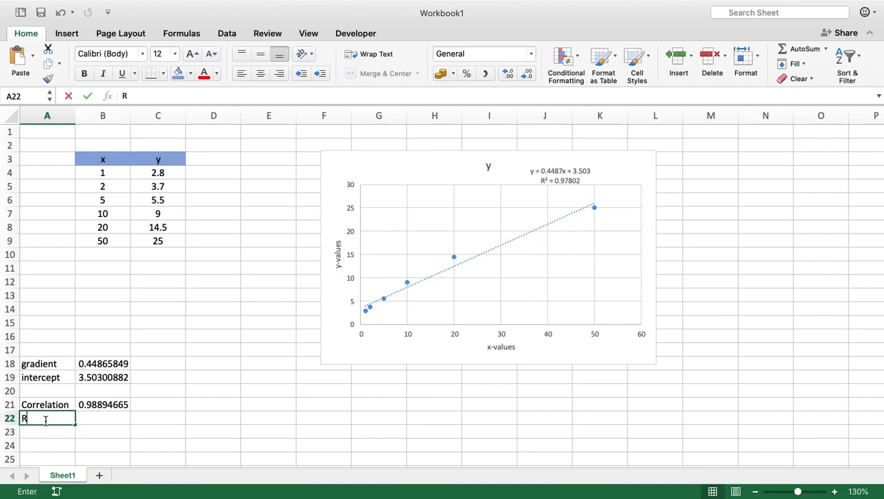